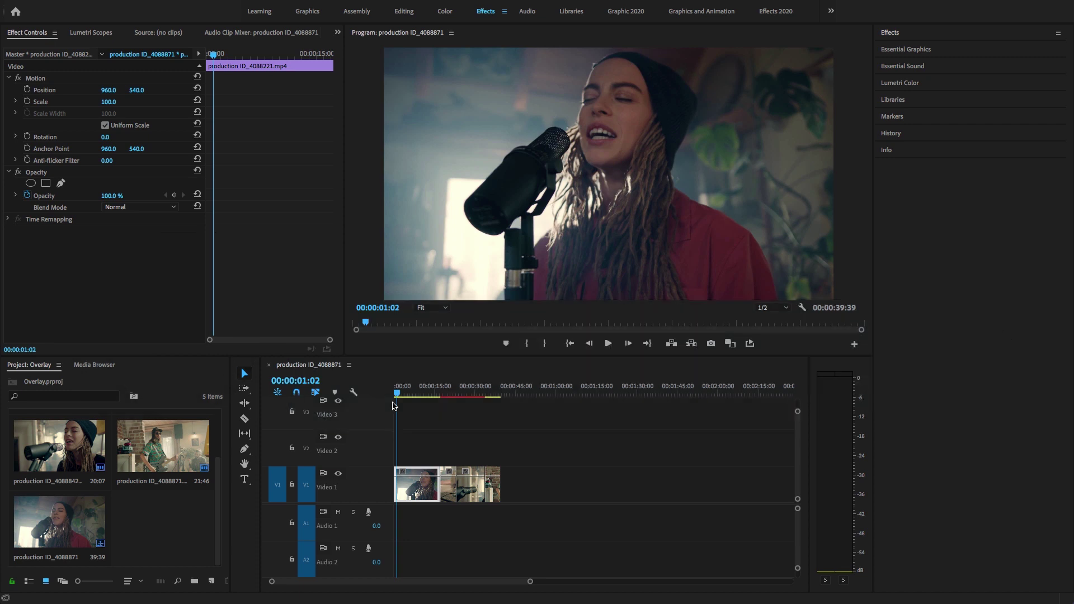
# Move the playhead to 00:00:06:32 so the side-profile singing shot shows in the preview.
pyautogui.click(394, 405)
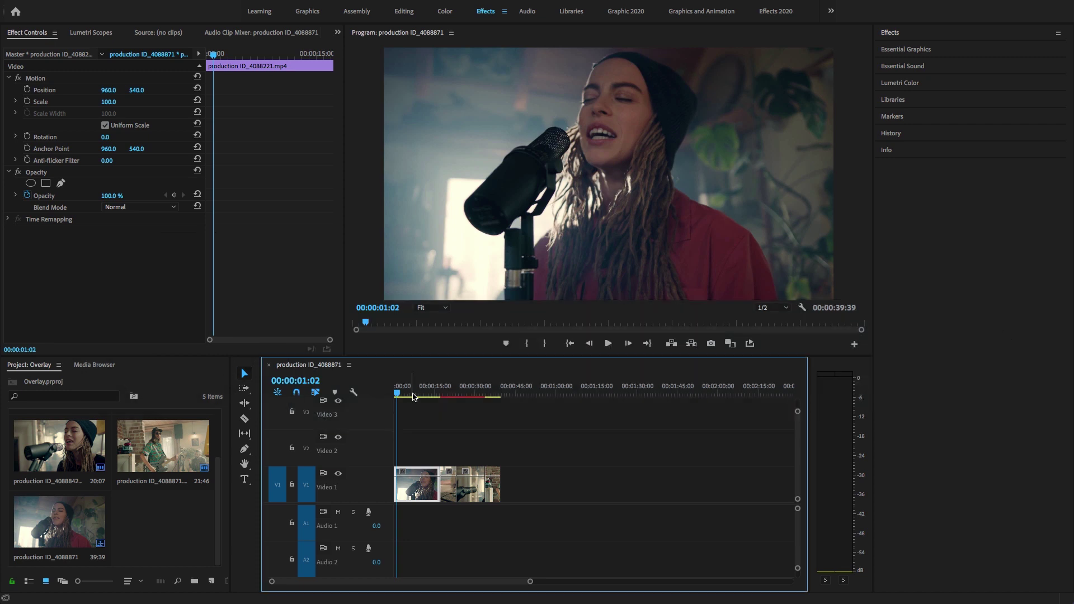
pyautogui.moveTo(434, 393); pyautogui.dragTo(412, 394)
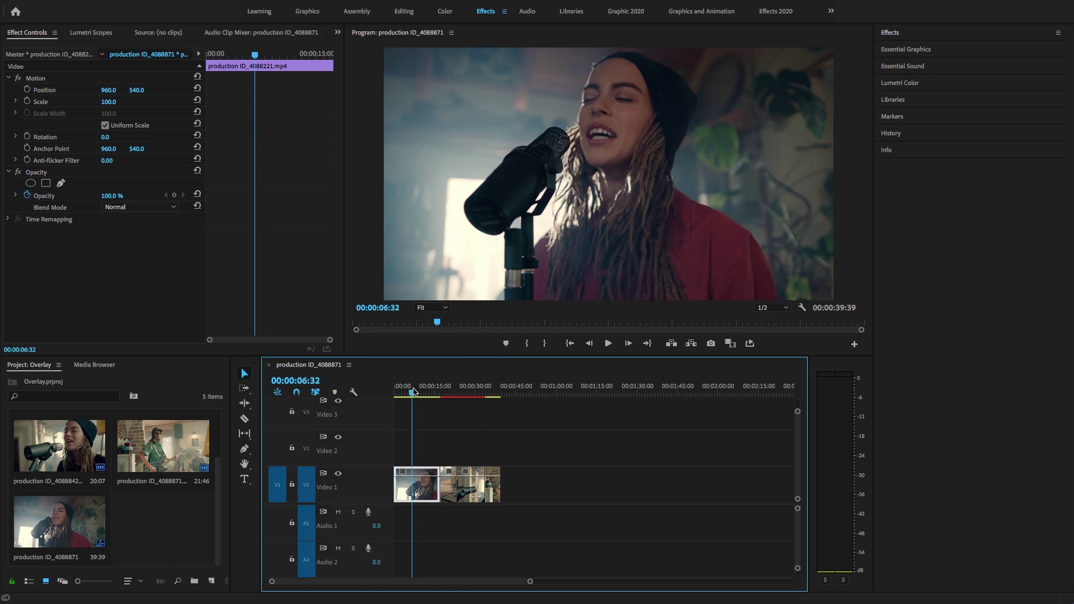
# Create a new Adjustment Layer from the Project panel's New Item menu.
pyautogui.click(200, 527)
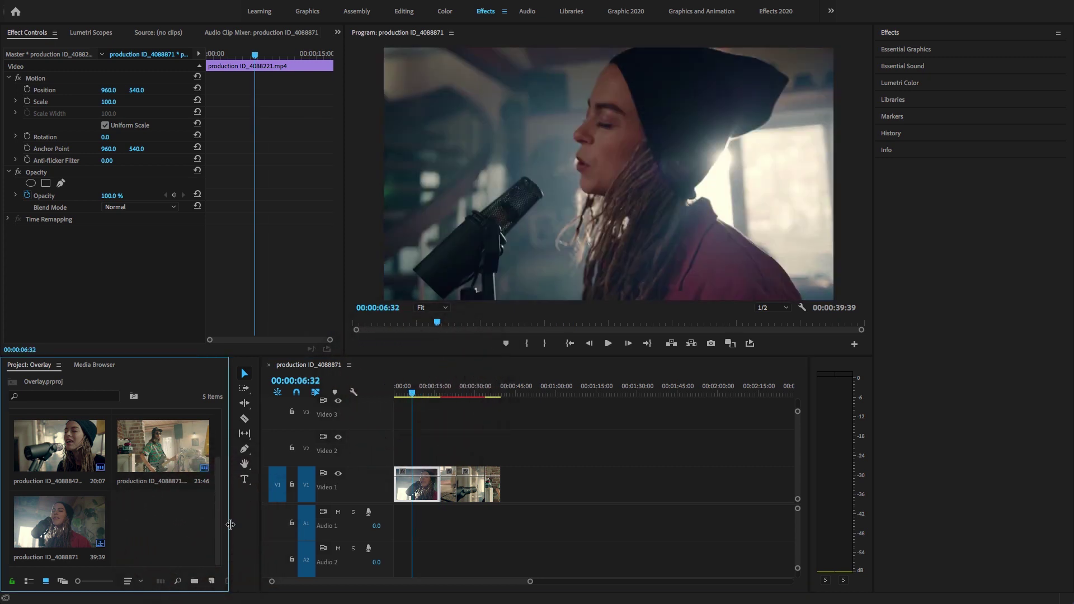
pyautogui.moveTo(230, 524); pyautogui.dragTo(246, 524)
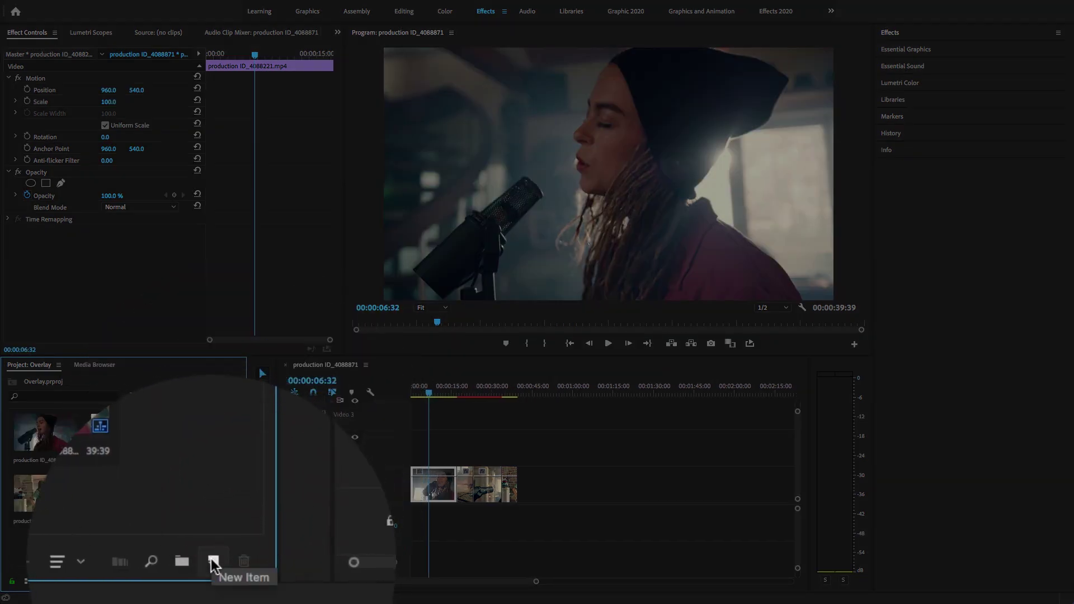
pyautogui.click(211, 558)
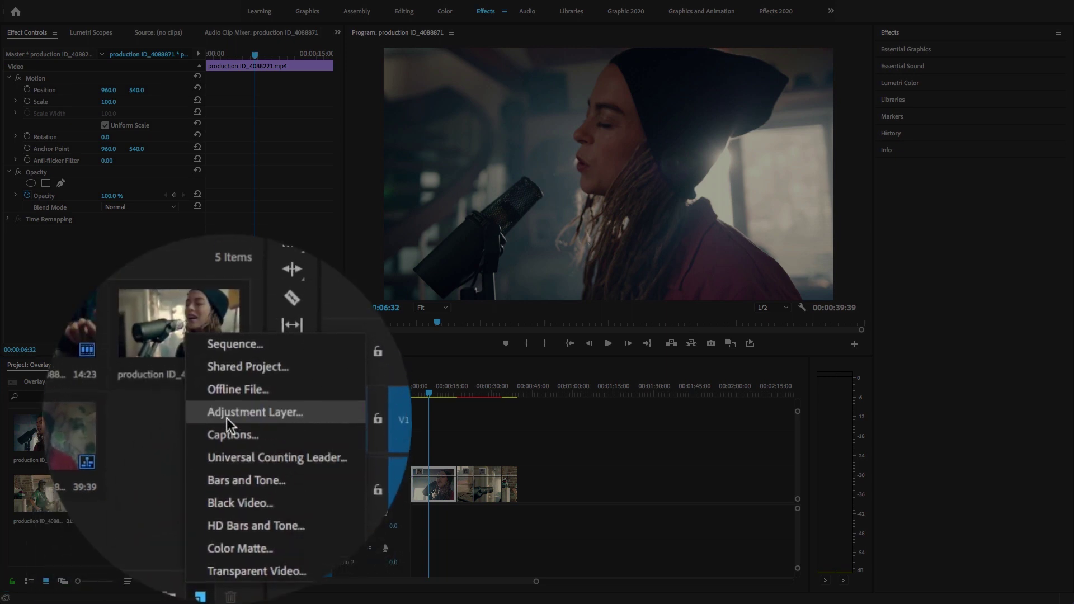
pyautogui.click(226, 418)
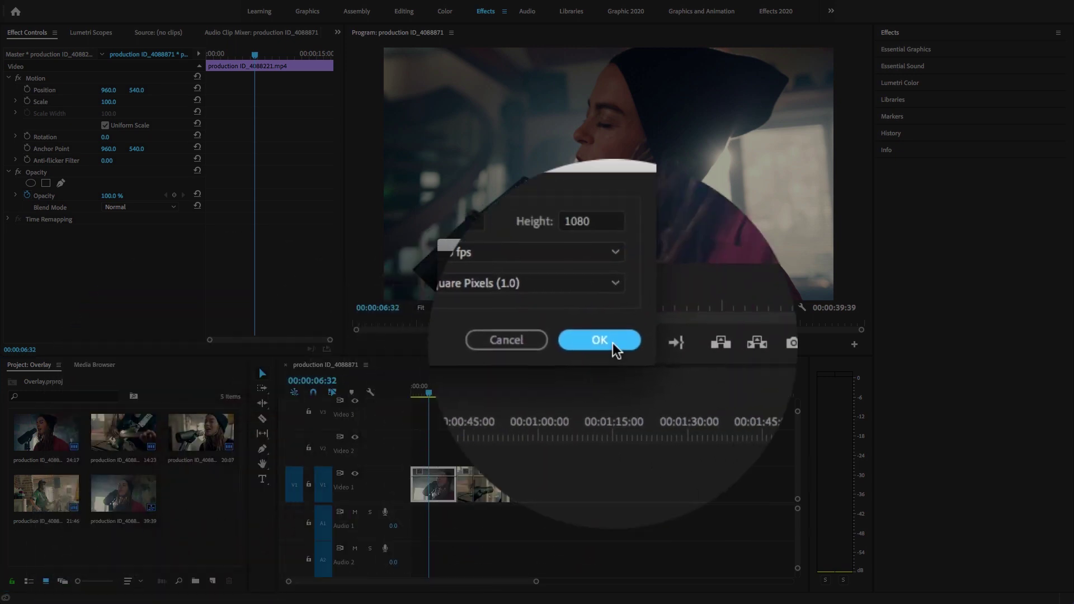
pyautogui.click(610, 343)
# Place the Adjustment Layer on Video 2 above the clips, spanning 00:00:00:00 to 00:00:39:38.
pyautogui.moveTo(201, 495); pyautogui.dragTo(347, 448)
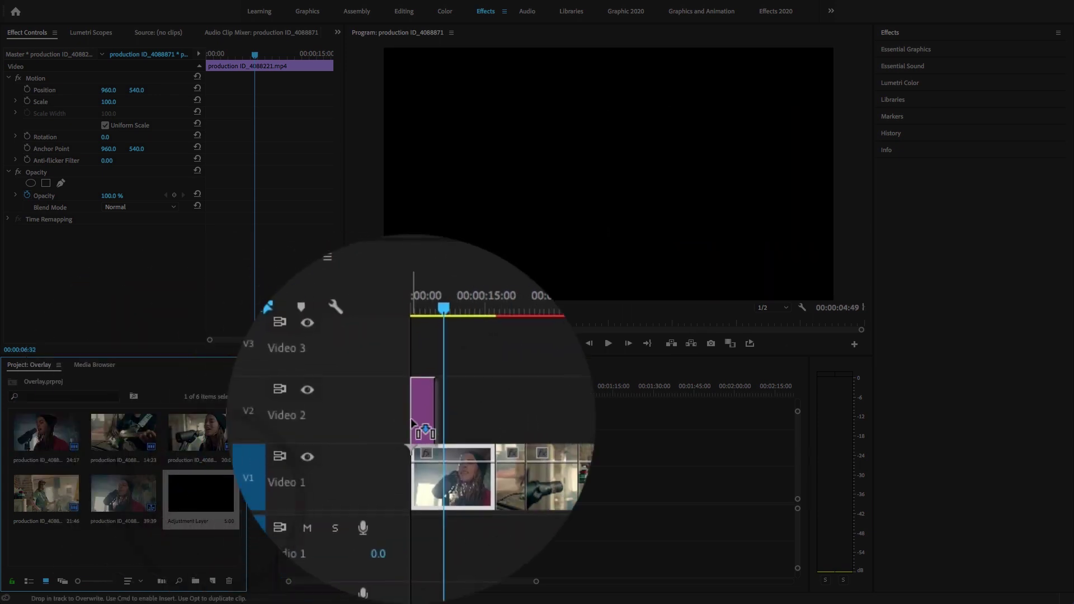
pyautogui.moveTo(413, 423); pyautogui.dragTo(510, 420)
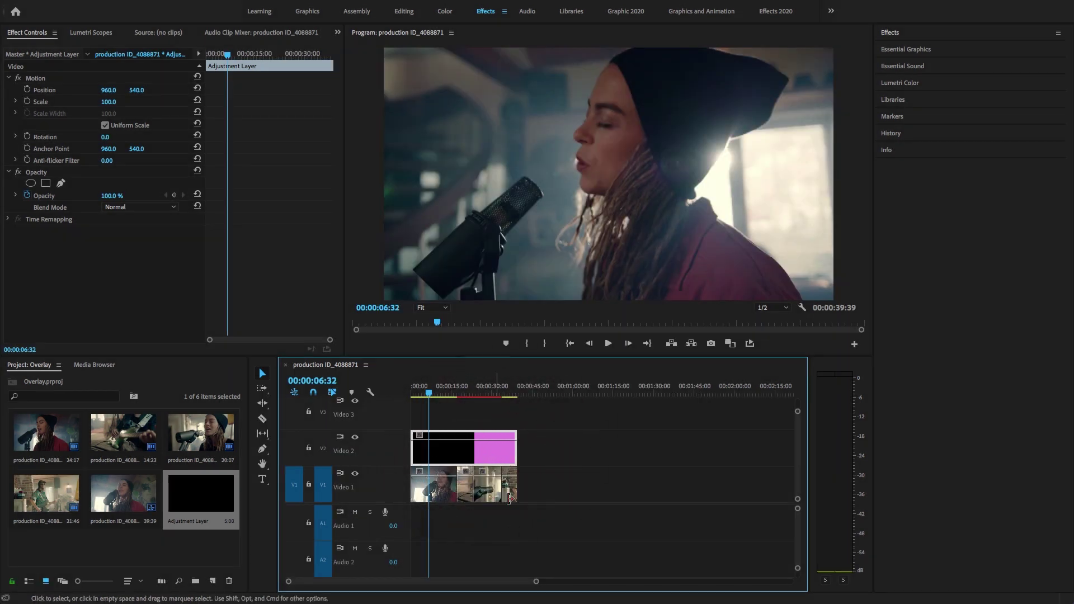
pyautogui.click(444, 452)
pyautogui.click(433, 449)
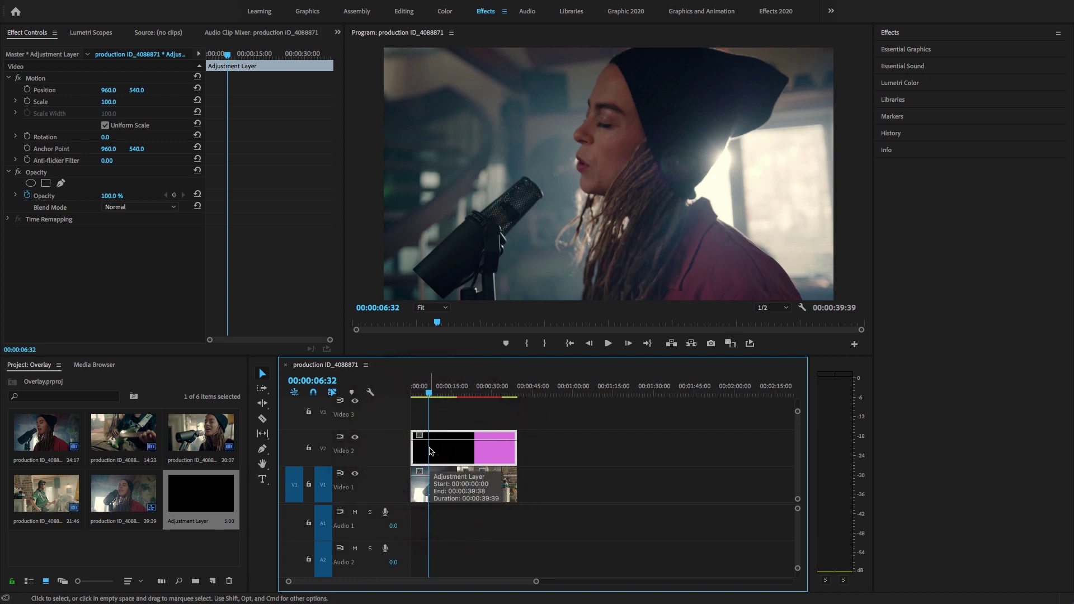
pyautogui.hscroll(2, 451, 450)
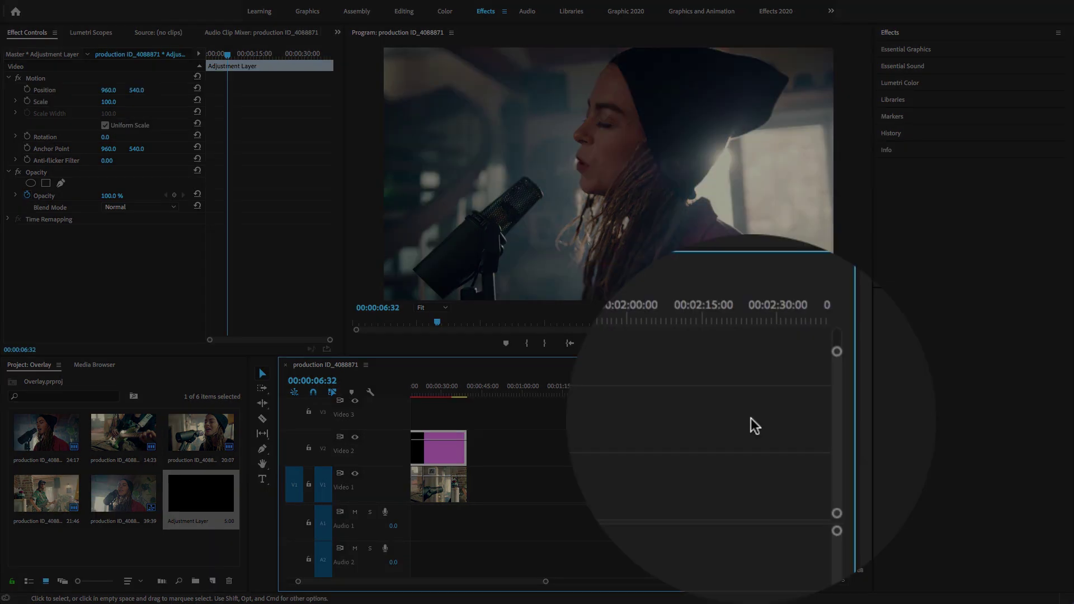
# Search '4 co' in Effects and apply 4-Color Gradient to the V2 adjustment layer.
pyautogui.click(890, 33)
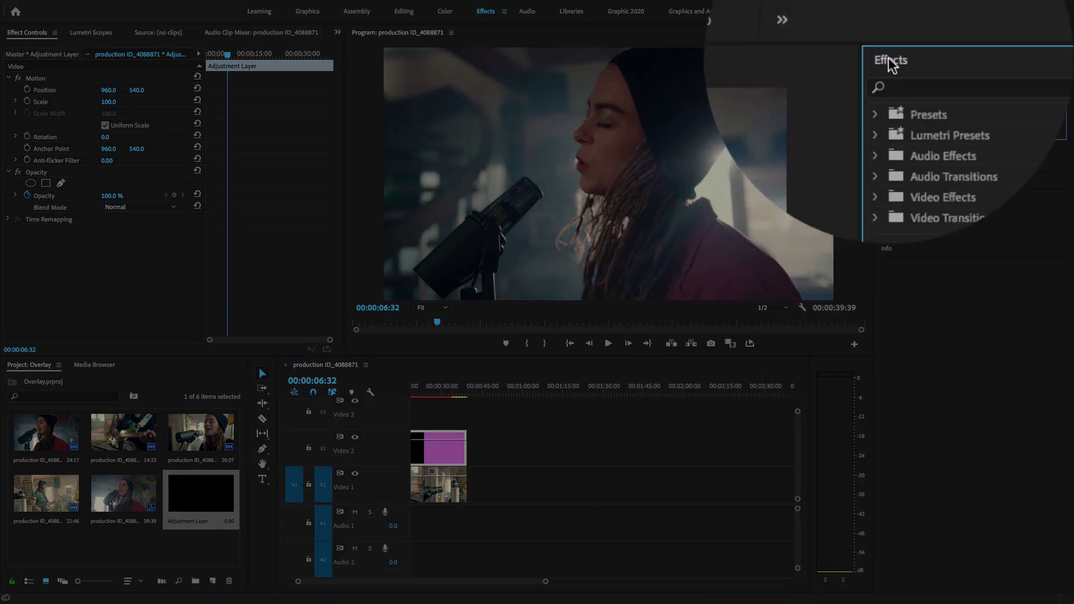
pyautogui.click(903, 49)
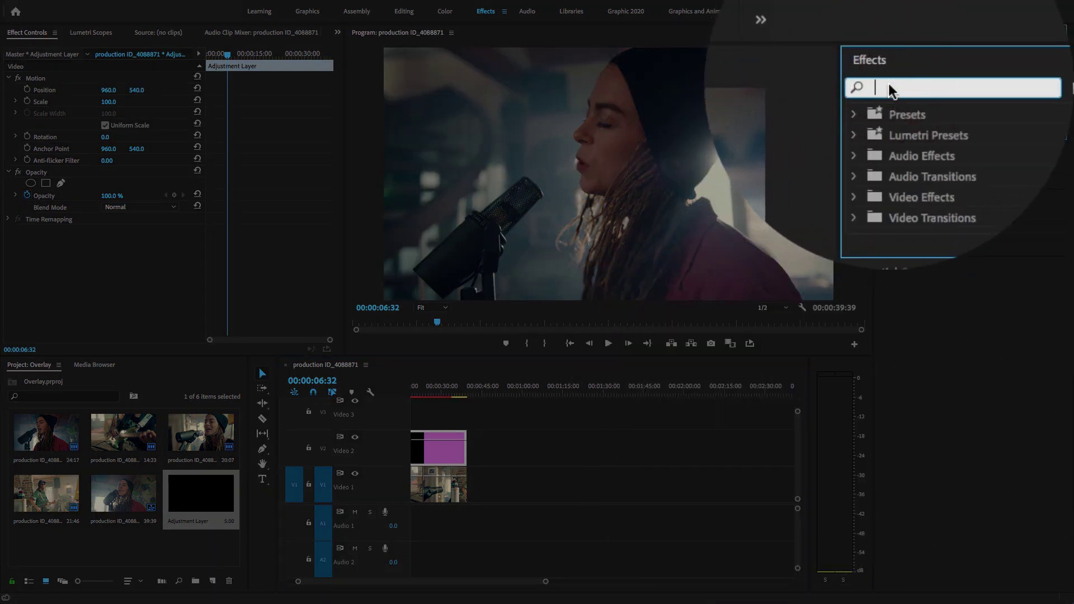
pyautogui.write('4')
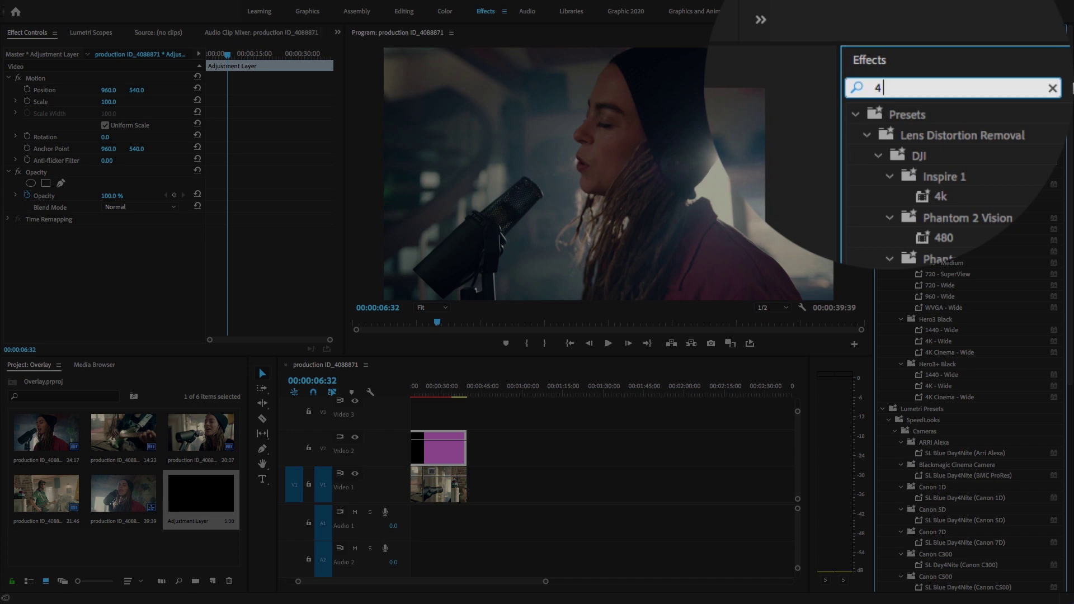
pyautogui.write(' g')
pyautogui.press('BackSpace')
pyautogui.write('colo')
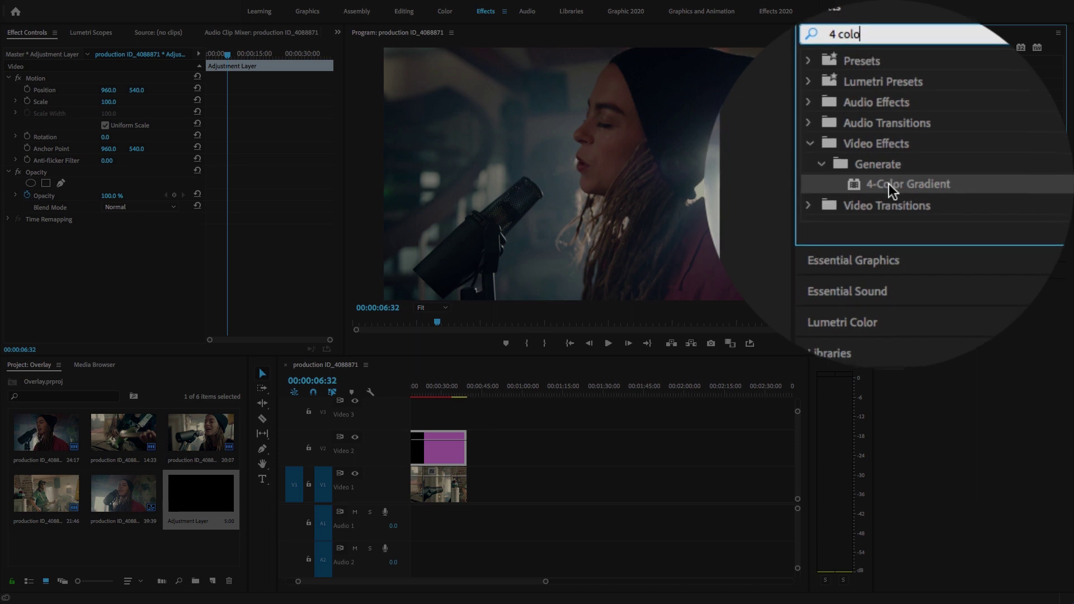
pyautogui.moveTo(924, 130); pyautogui.dragTo(429, 473)
pyautogui.moveTo(432, 431); pyautogui.dragTo(437, 448)
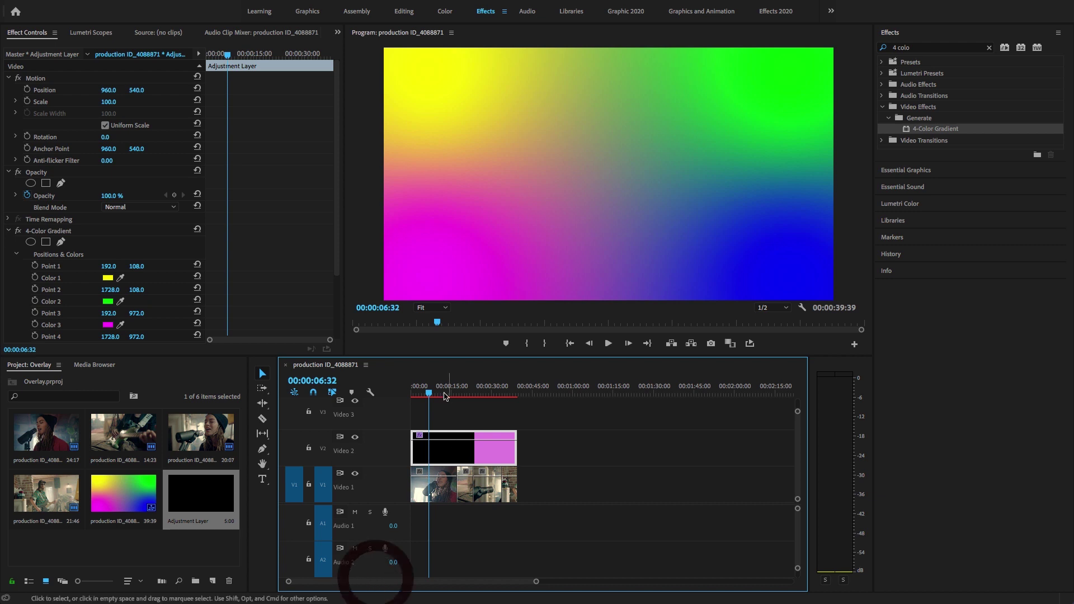
pyautogui.click(422, 393)
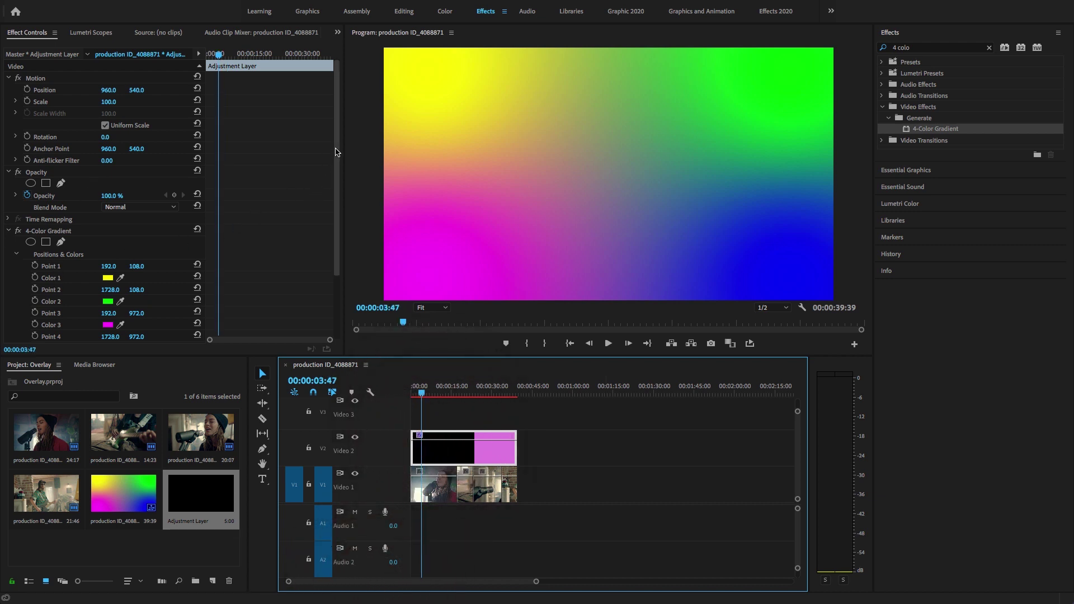
# Recolour the gradient's Color 1 to a dark purple.
pyautogui.moveTo(334, 159); pyautogui.dragTo(334, 190)
pyautogui.click(66, 183)
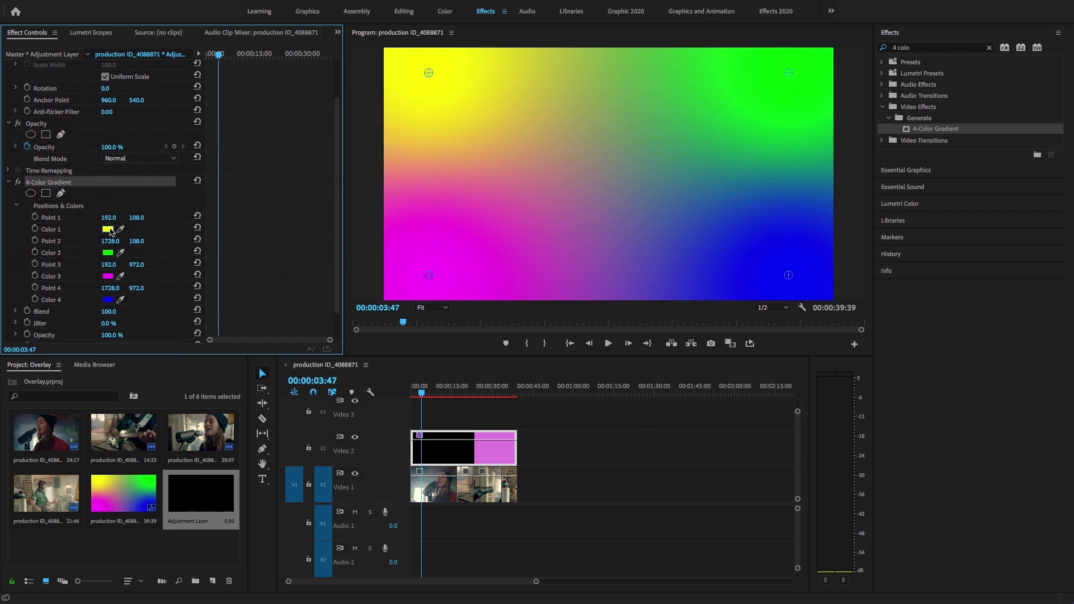
pyautogui.click(111, 231)
pyautogui.click(166, 155)
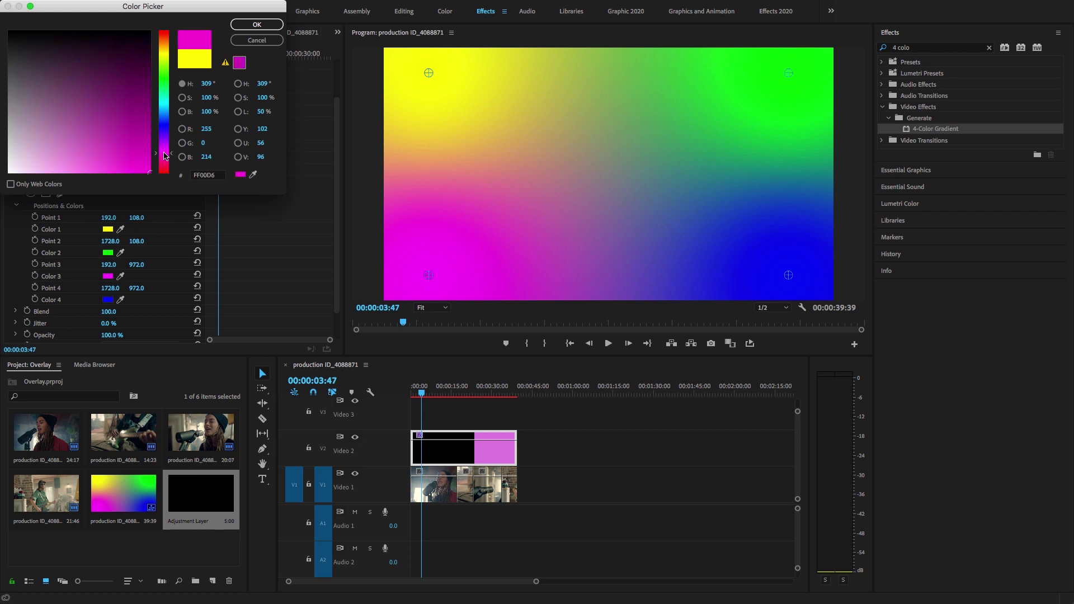
pyautogui.click(144, 136)
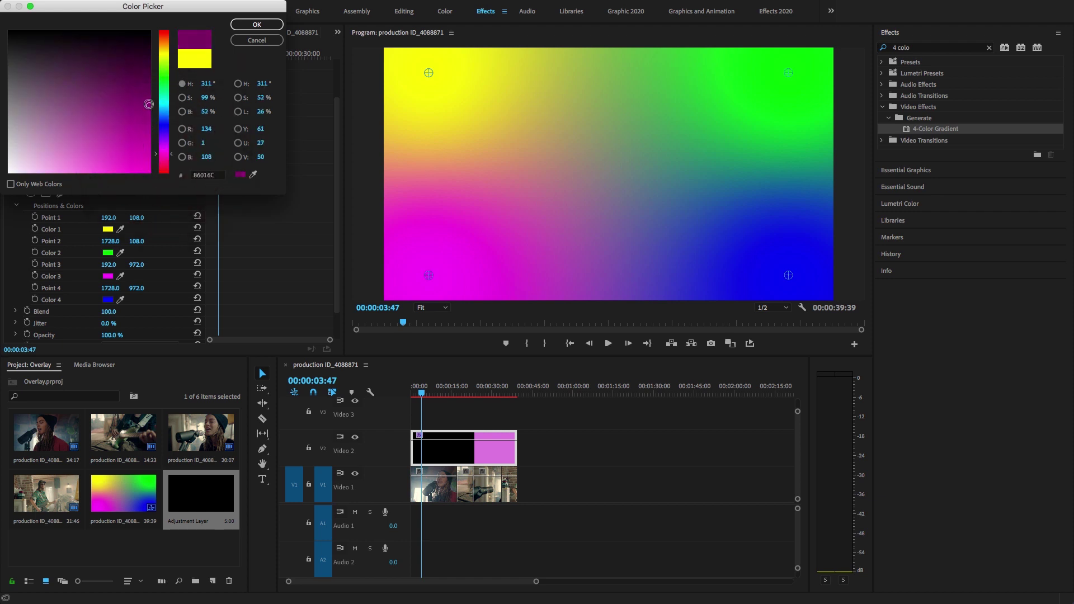
pyautogui.click(149, 78)
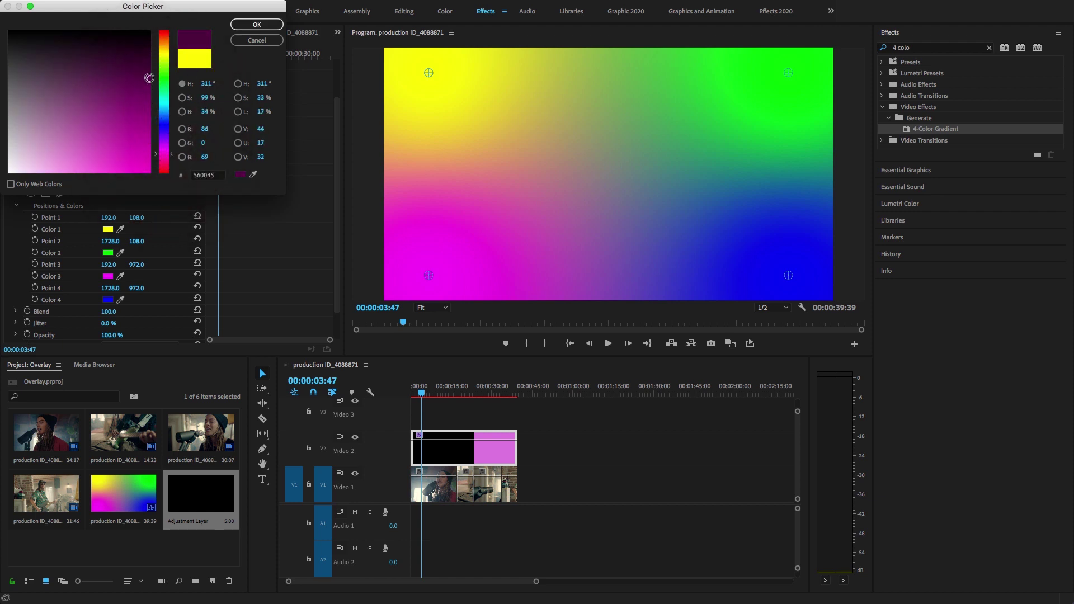
pyautogui.click(240, 25)
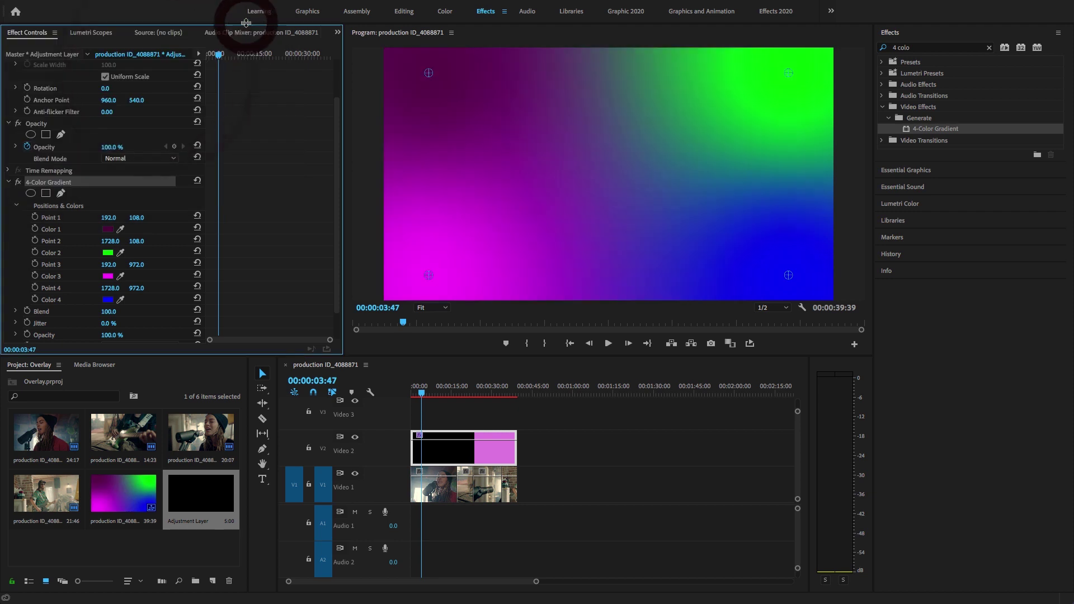
# Change the gradient's Color 2 from green to deep purple #5F0378.
pyautogui.click(110, 253)
pyautogui.moveTo(165, 128)
pyautogui.mouseDown()
pyautogui.moveTo(164, 142)
pyautogui.moveTo(163, 115)
pyautogui.moveTo(163, 144)
pyautogui.mouseUp()
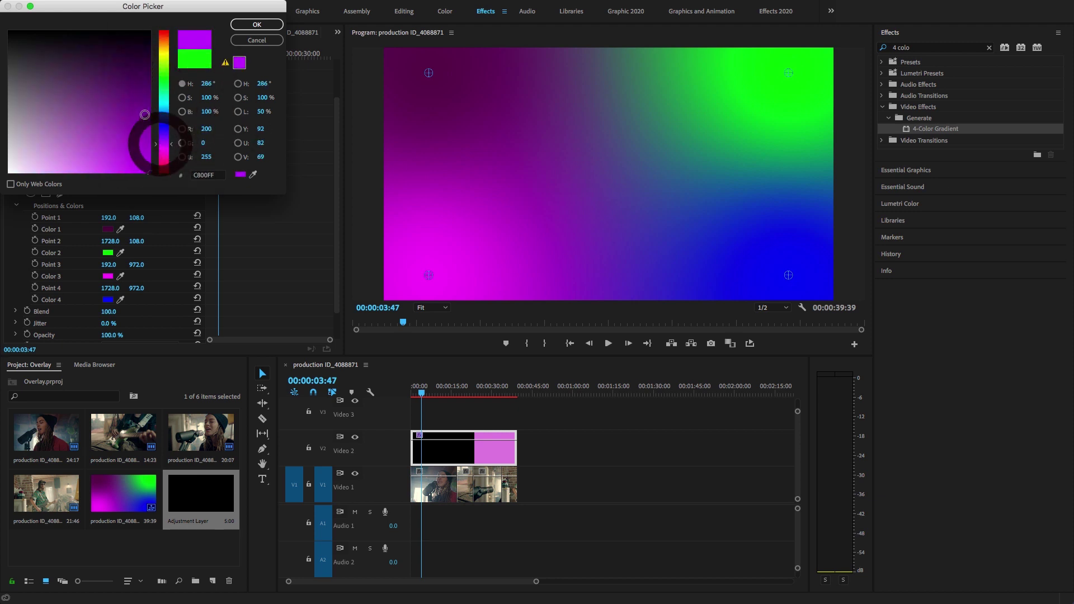
pyautogui.click(146, 97)
pyautogui.click(256, 24)
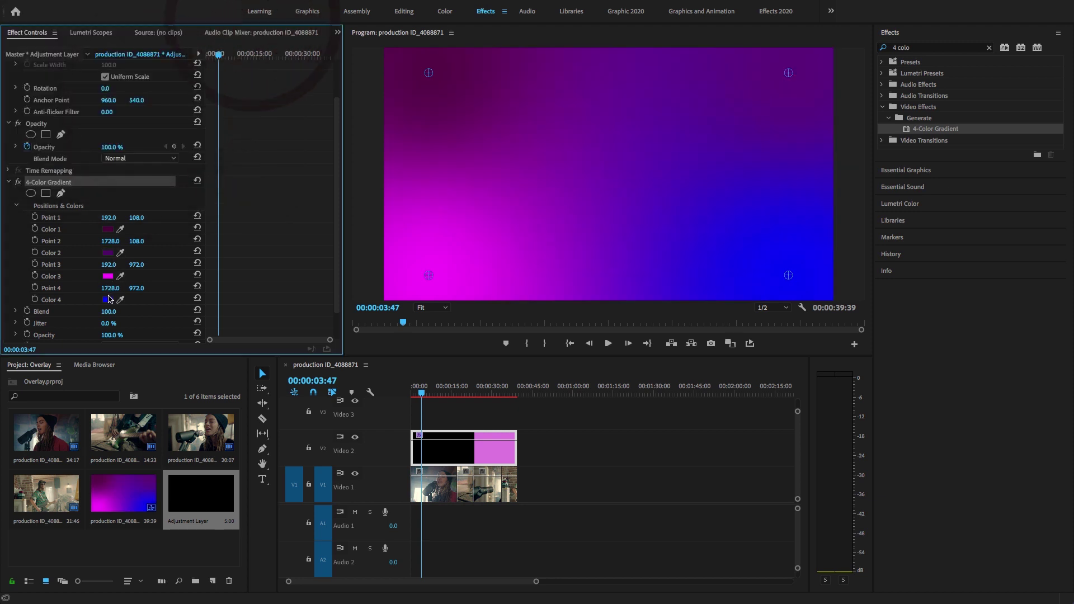
pyautogui.click(85, 301)
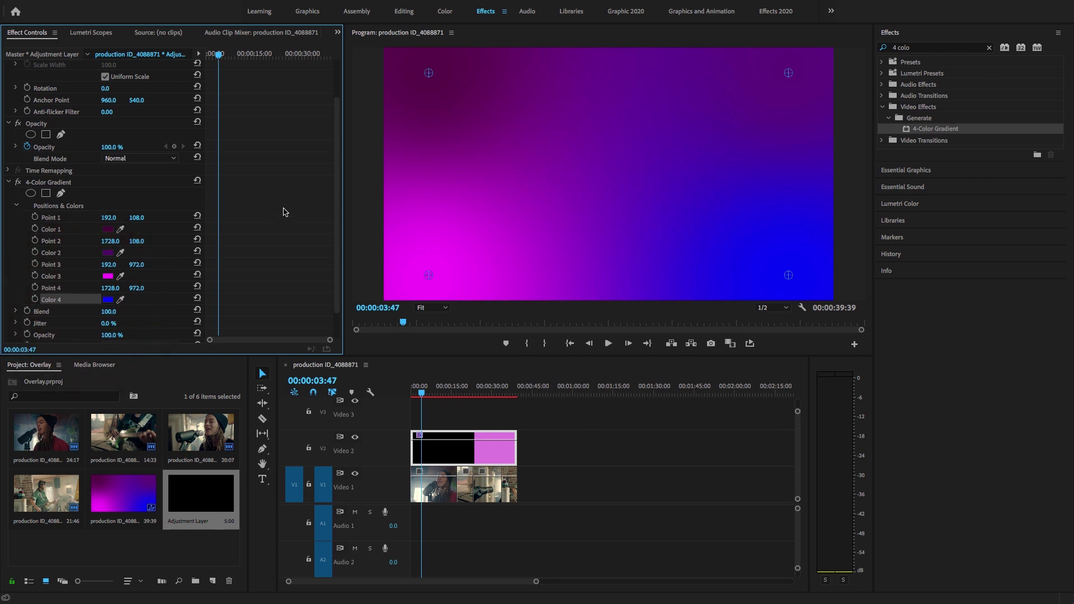
# Set the 4-Color Gradient's Blending Mode to Overlay.
pyautogui.scroll(-2, 338, 129)
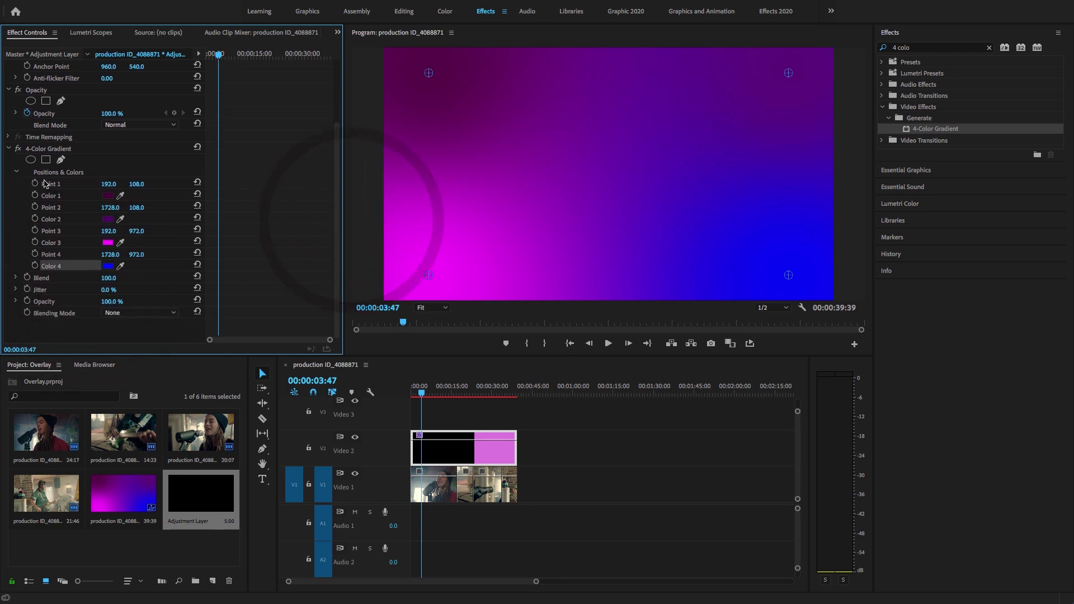
pyautogui.click(132, 315)
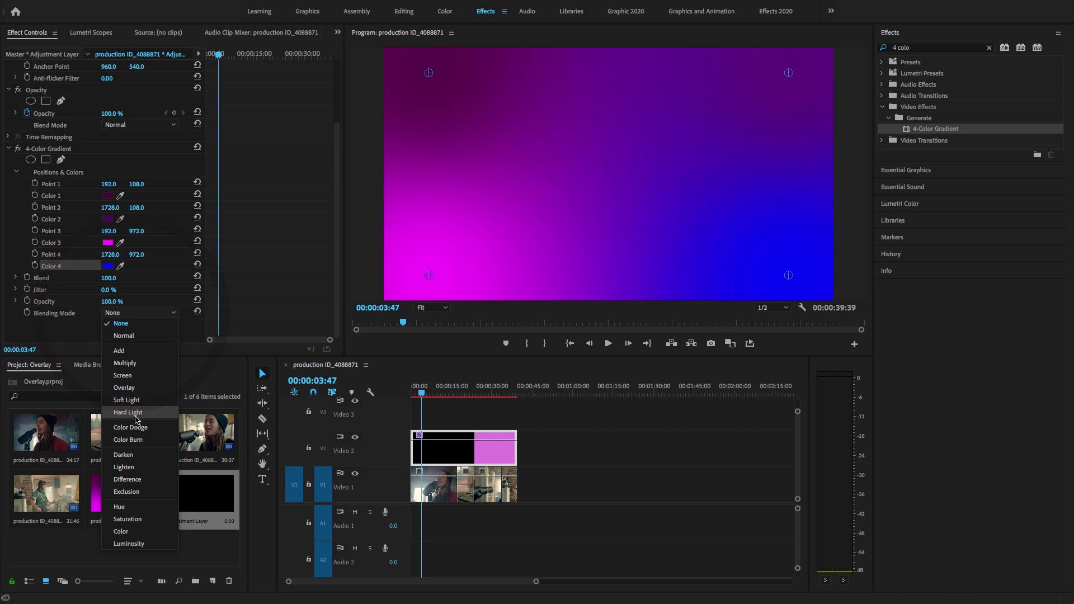
pyautogui.click(130, 389)
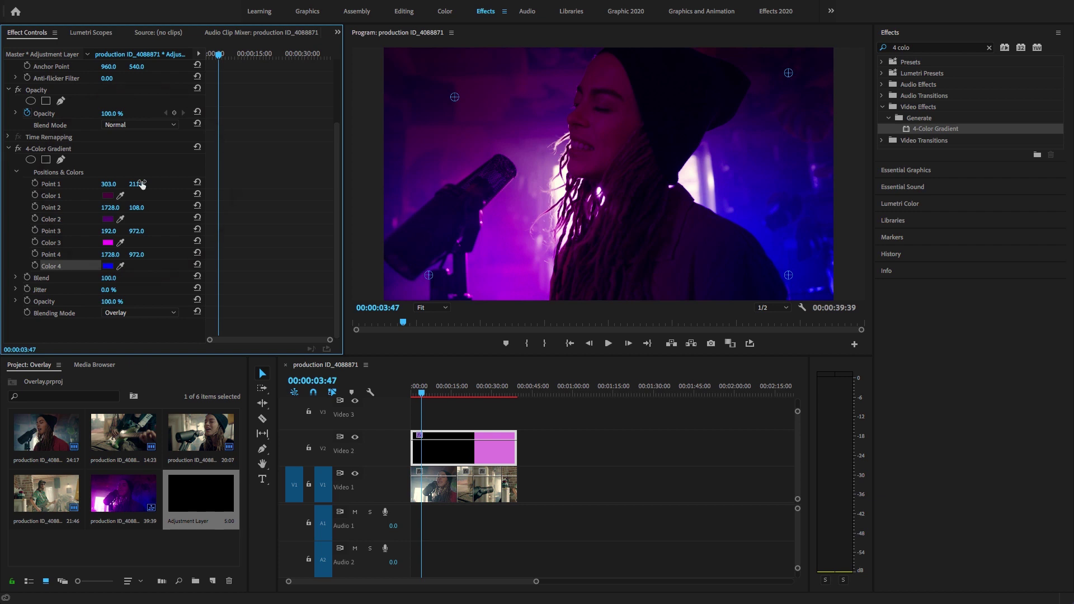
# Darken the gradient's Color 4 to near-black navy #020228.
pyautogui.click(108, 266)
pyautogui.click(145, 50)
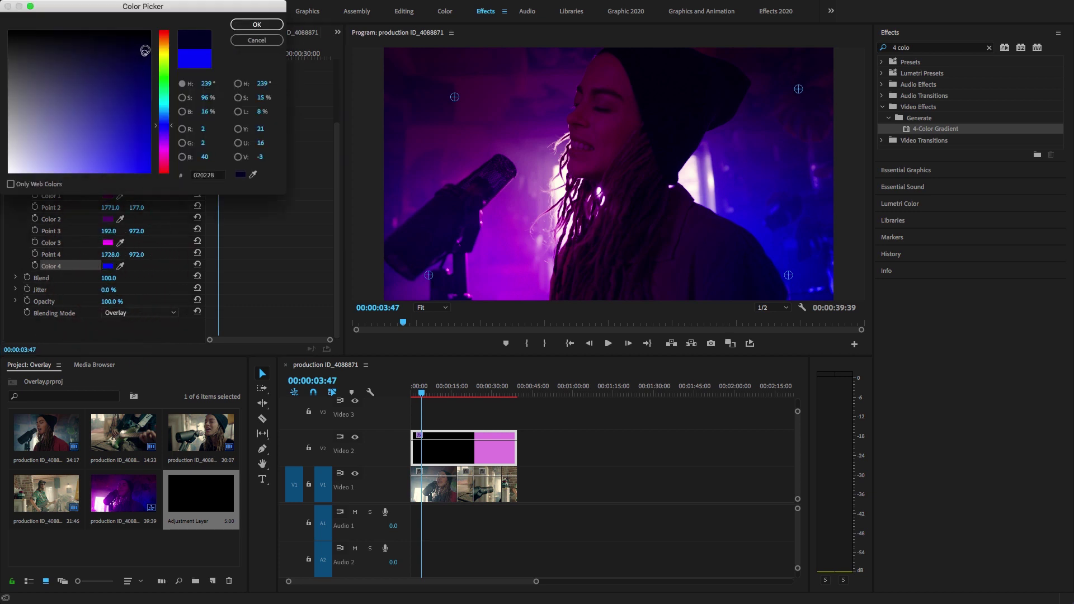
pyautogui.click(256, 24)
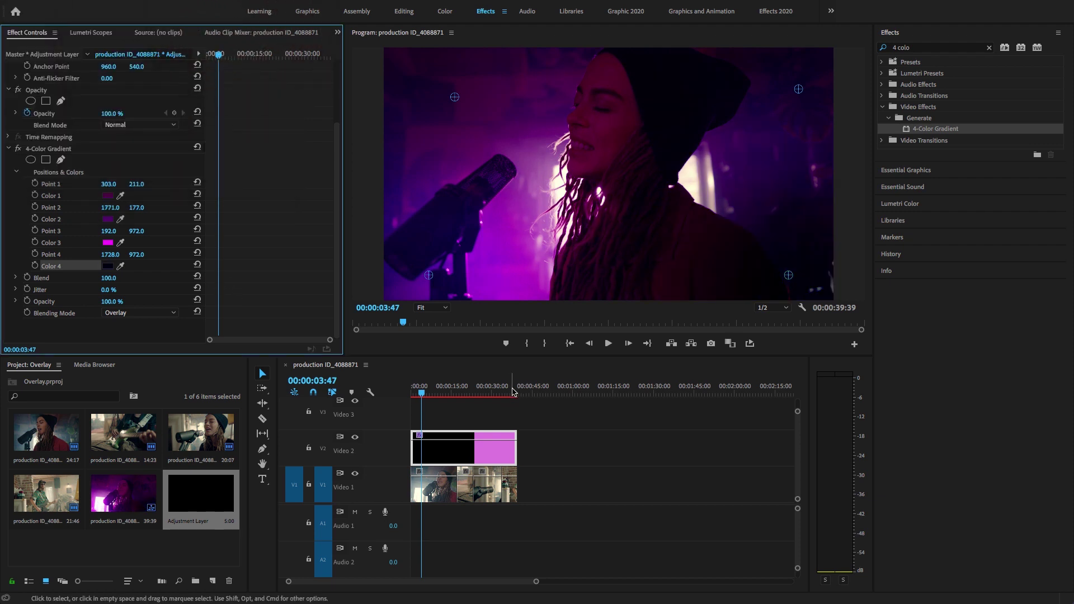
# Render and review the tinted guitar and singer shots, then raise the gradient's Blend to 459.
pyautogui.moveTo(515, 392); pyautogui.dragTo(517, 392)
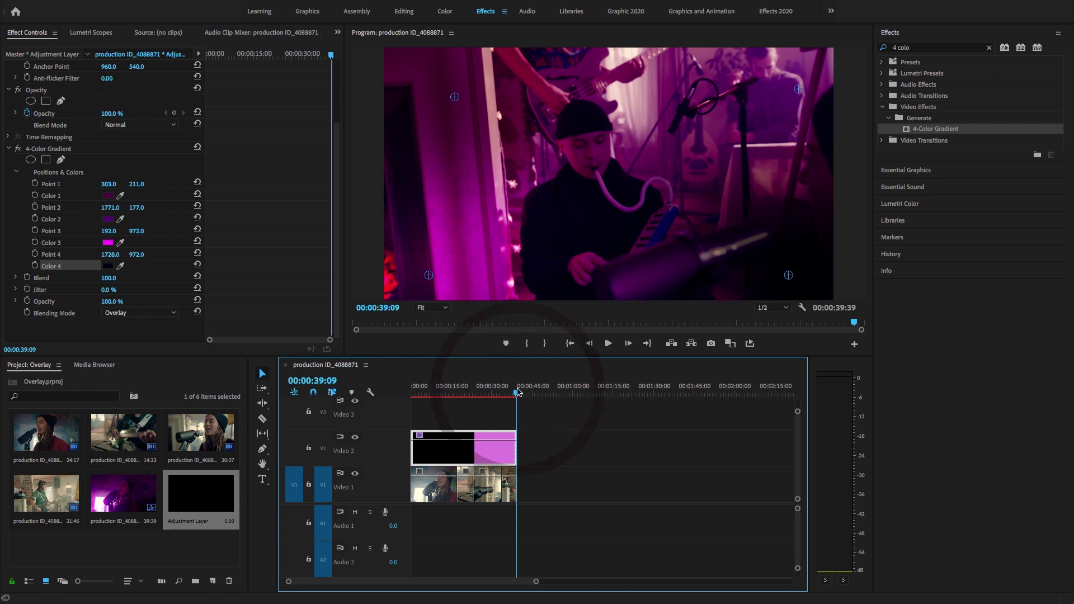
pyautogui.press('Return')
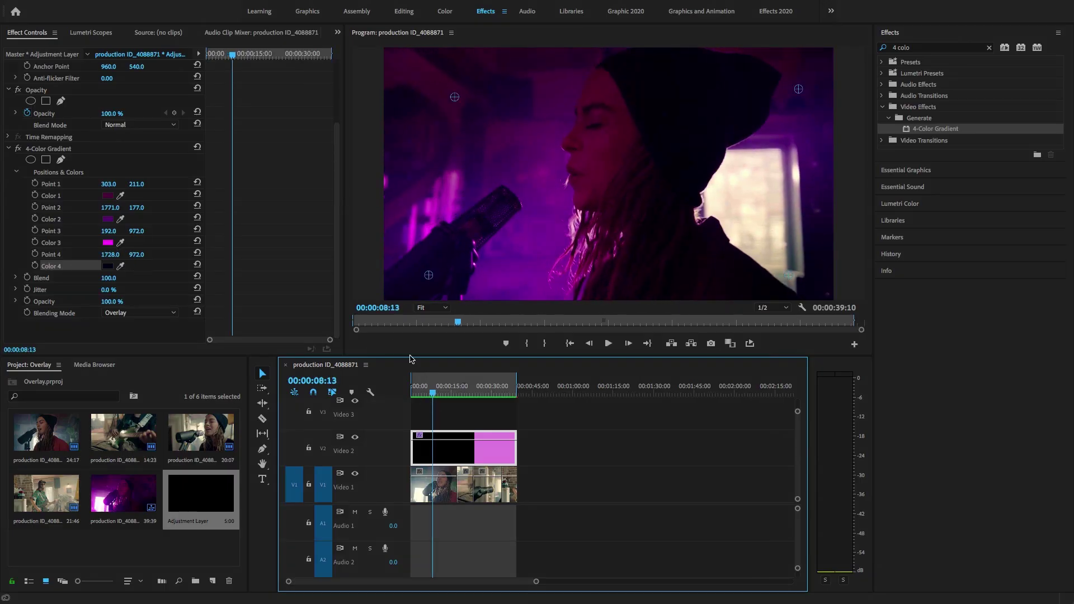
pyautogui.click(466, 390)
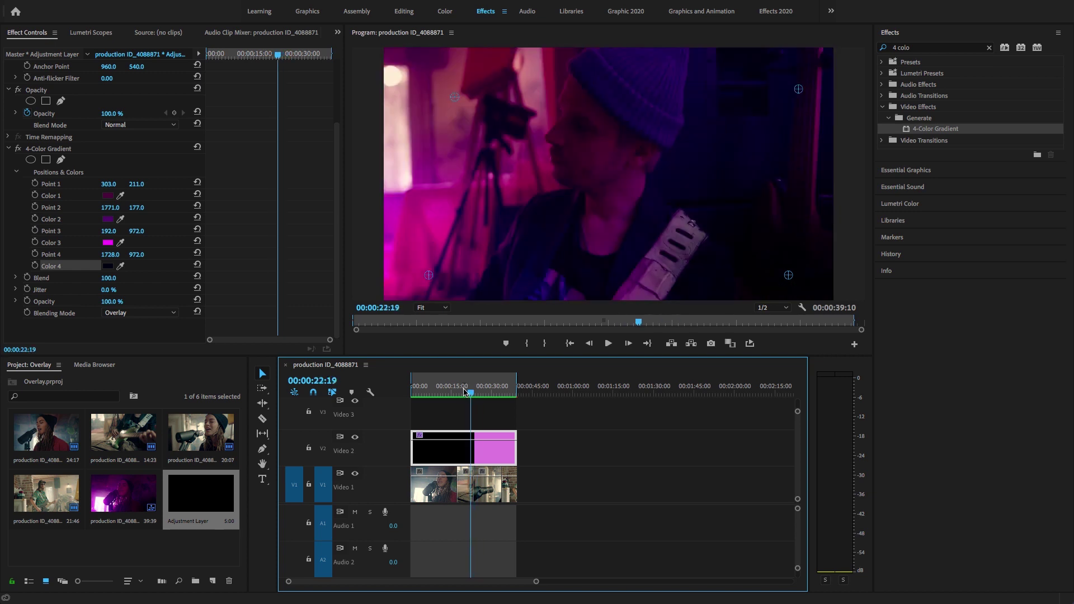
pyautogui.moveTo(464, 391); pyautogui.dragTo(495, 404)
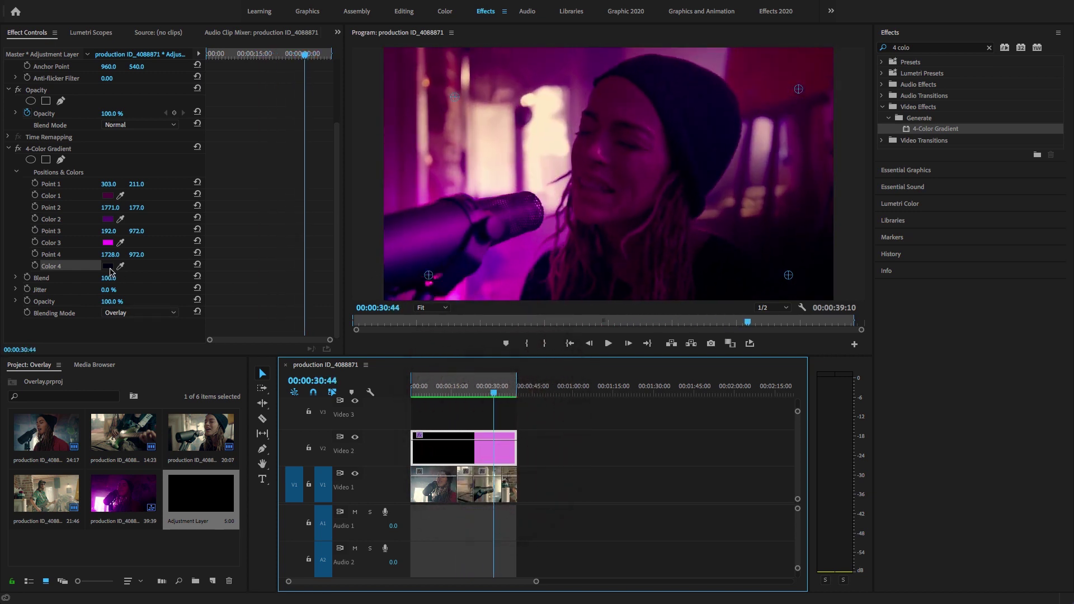
pyautogui.click(47, 282)
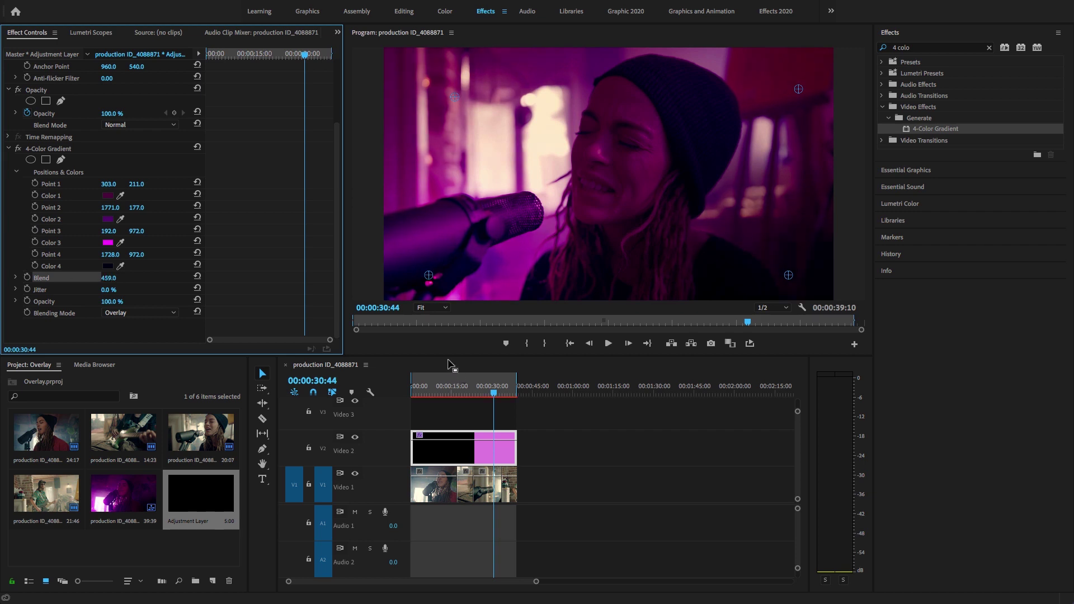
# Set the gradient's Blend to 341 and check that Color 1 stays dark purple.
pyautogui.click(427, 386)
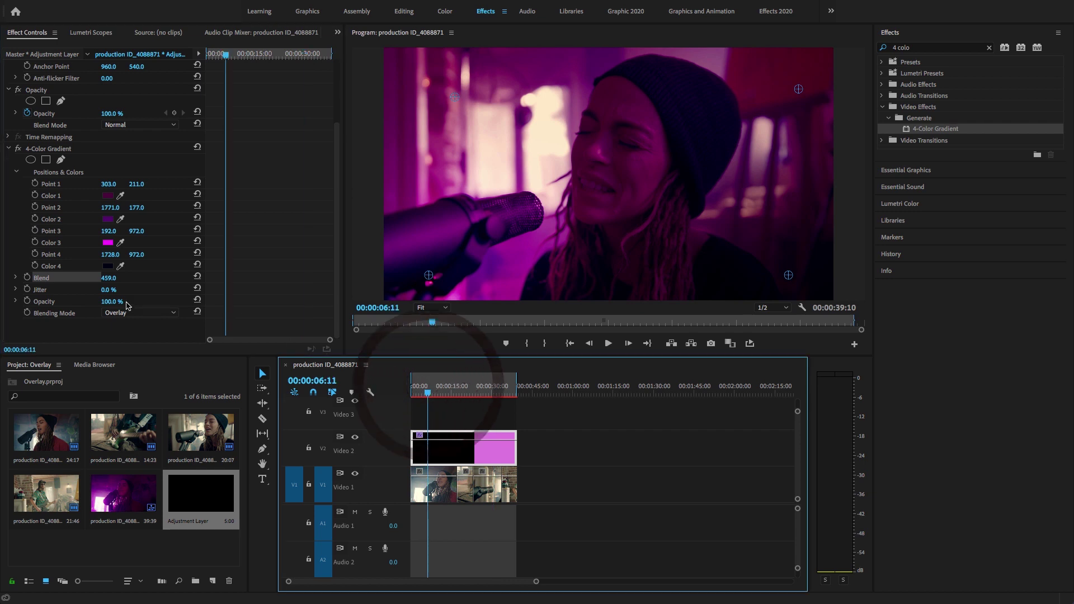
pyautogui.moveTo(109, 278); pyautogui.dragTo(140, 278)
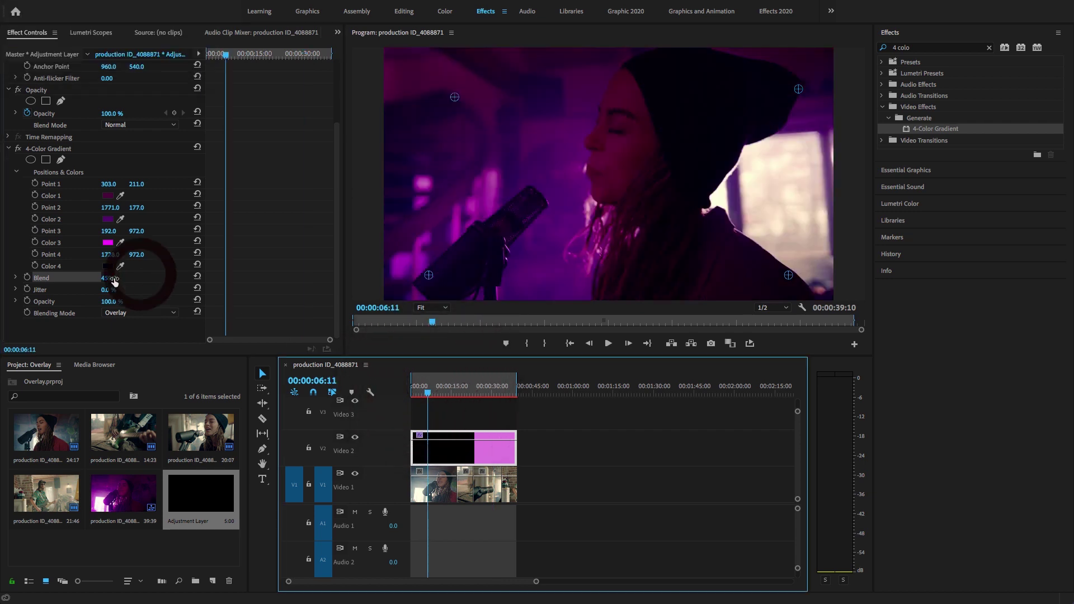
pyautogui.click(108, 196)
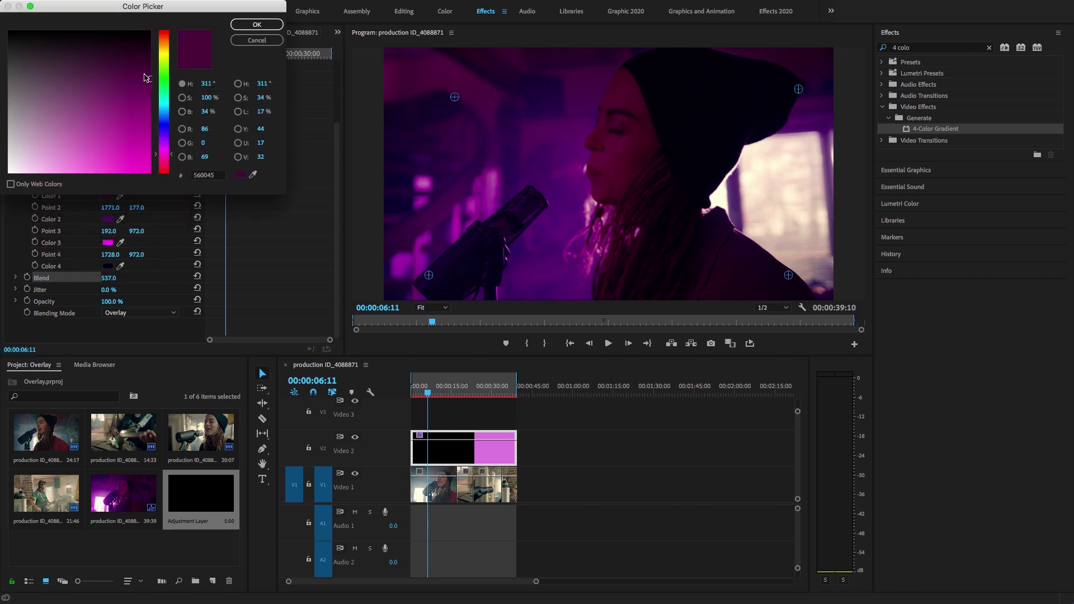
pyautogui.click(256, 24)
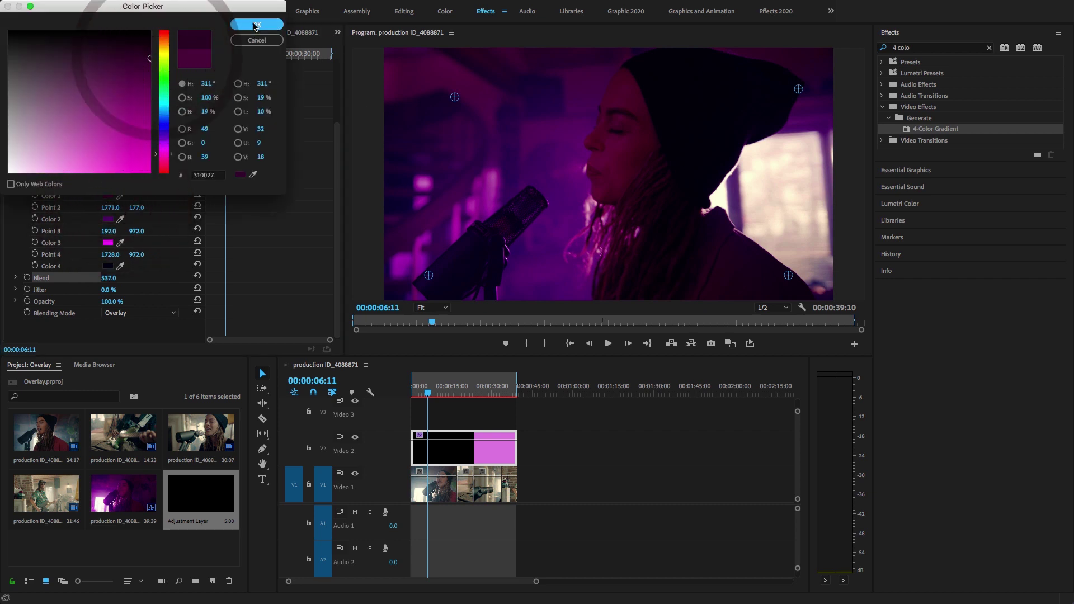
# Change the gradient's Color 3 to orange, trying blue first.
pyautogui.click(111, 245)
pyautogui.moveTo(164, 147); pyautogui.dragTo(164, 126)
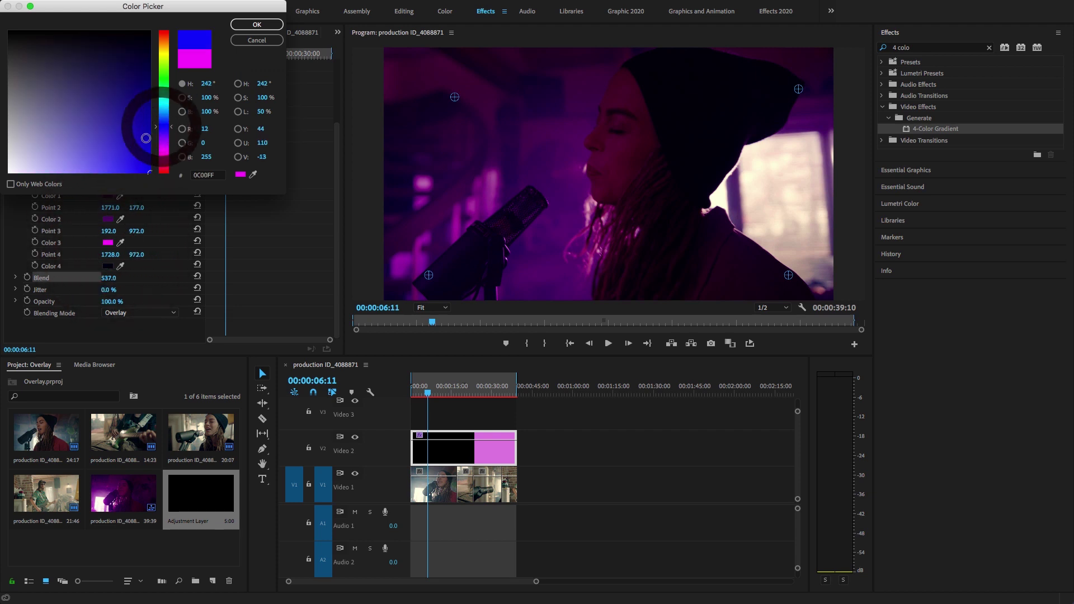
pyautogui.click(241, 24)
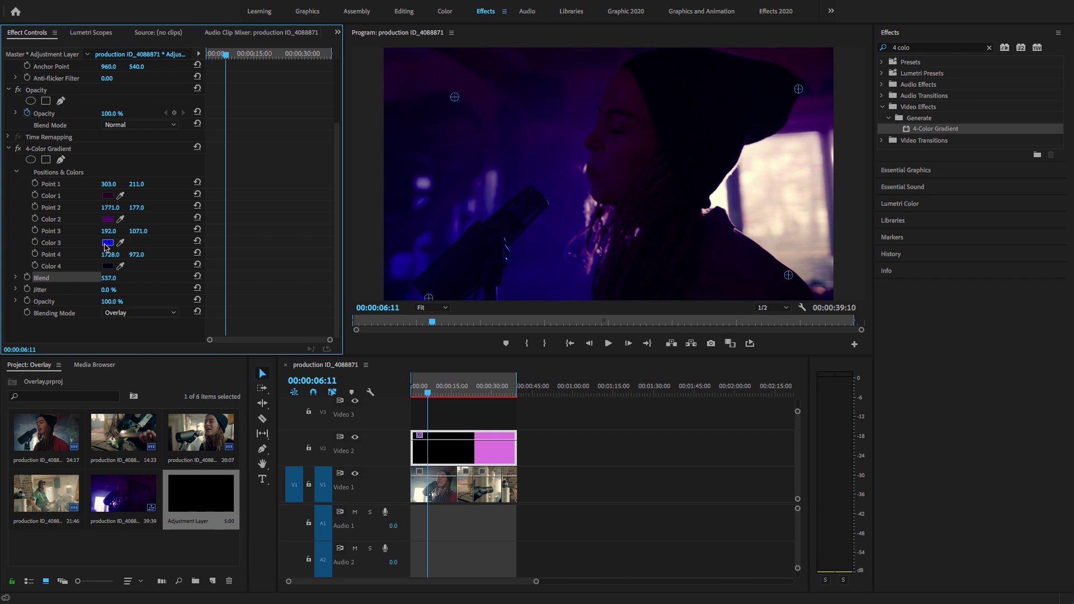
pyautogui.click(108, 242)
pyautogui.click(164, 47)
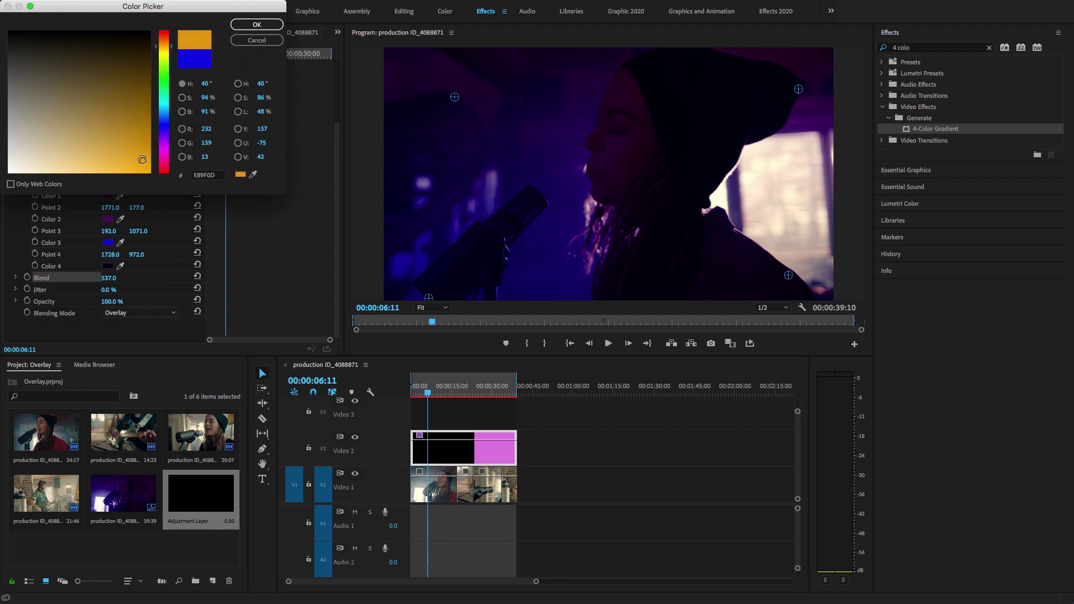
pyautogui.click(140, 150)
pyautogui.click(246, 24)
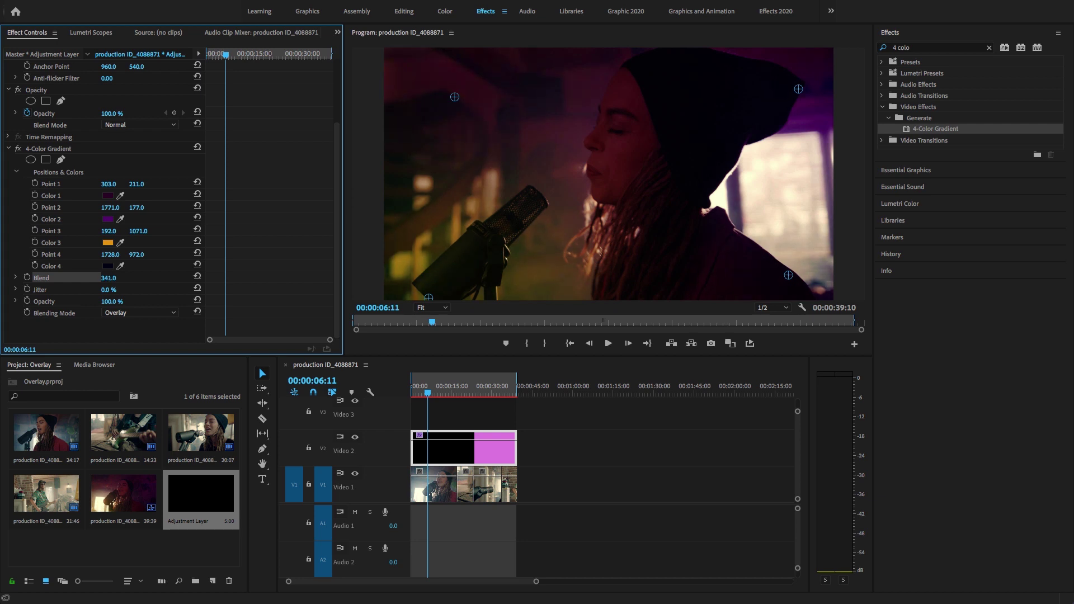
# Render and play the whole sequence from the start, then return to about 21 seconds.
pyautogui.click(408, 394)
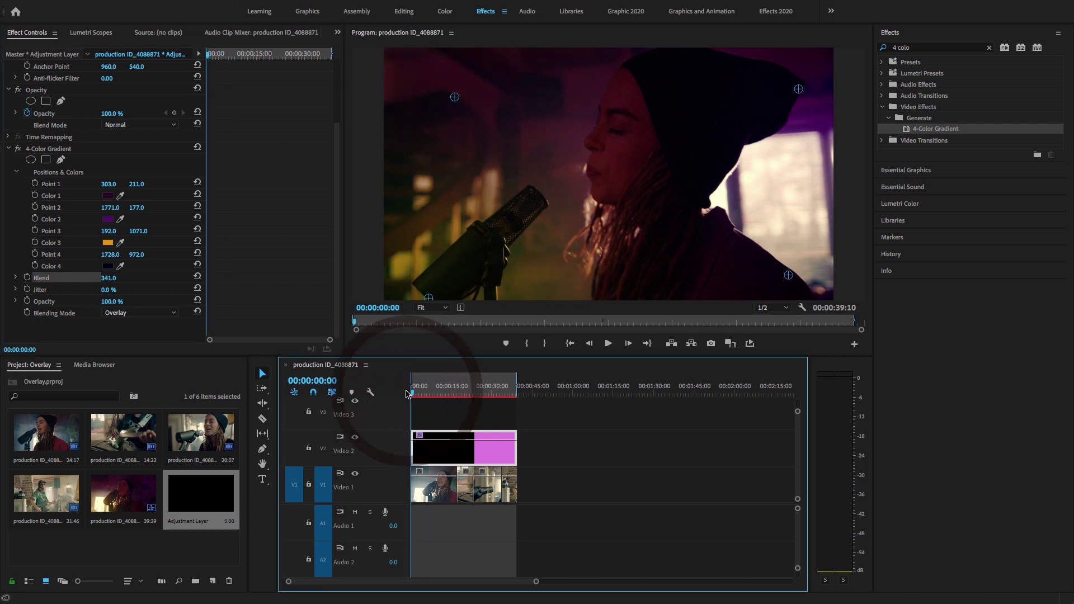
pyautogui.press('Return')
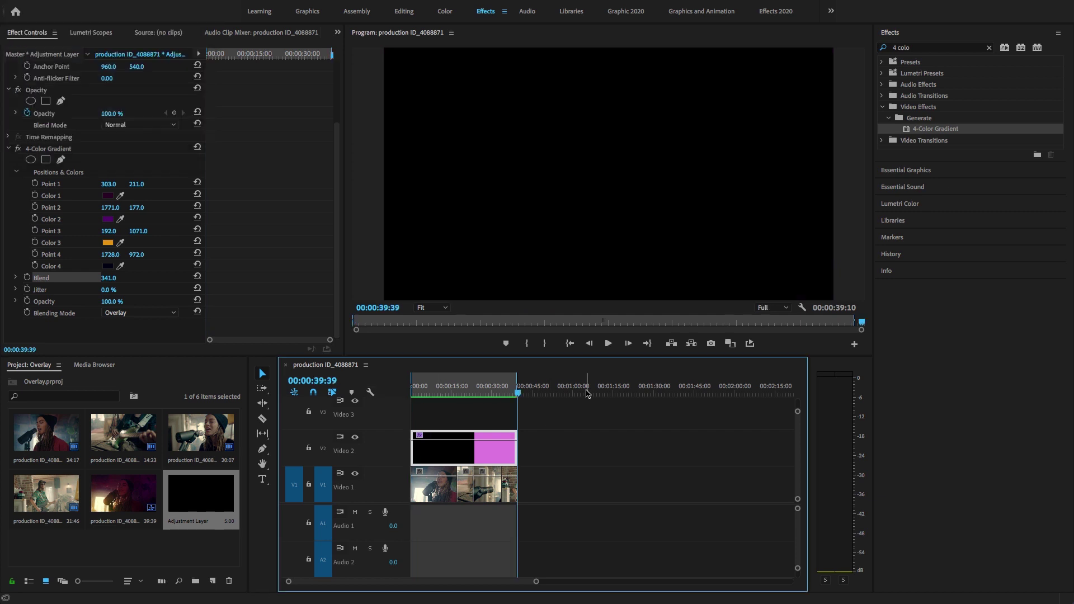
pyautogui.moveTo(465, 390); pyautogui.dragTo(458, 386)
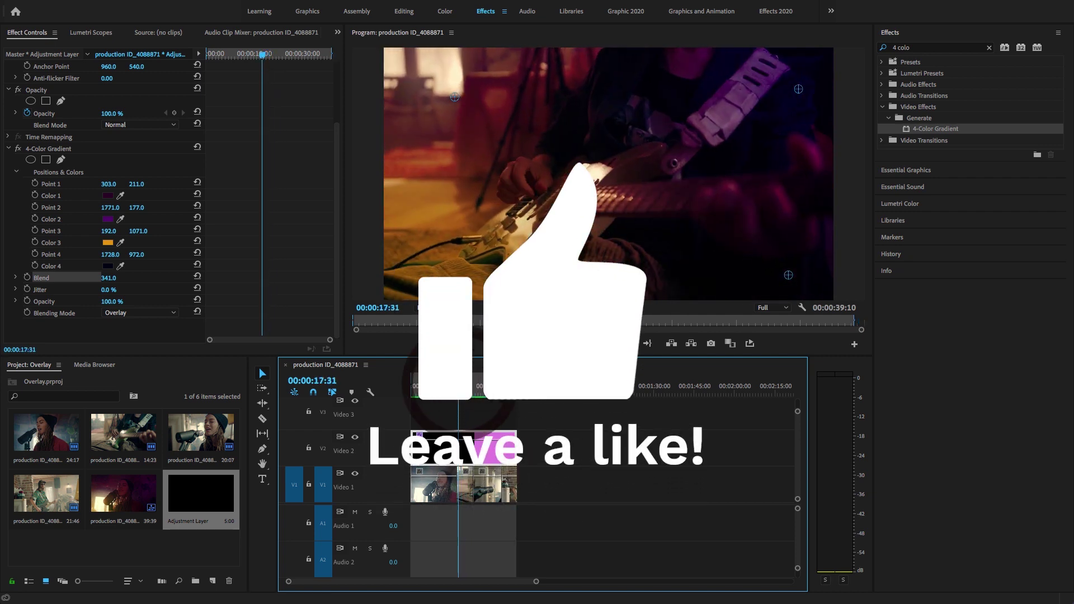